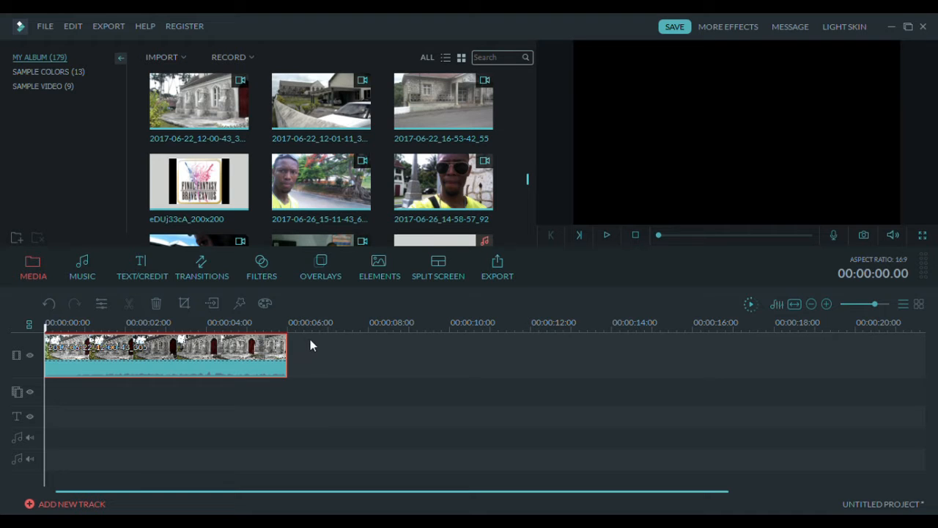
- Delete the shortened clip 2017-06-22_12-00-43_305 from the video track
key(Delete)
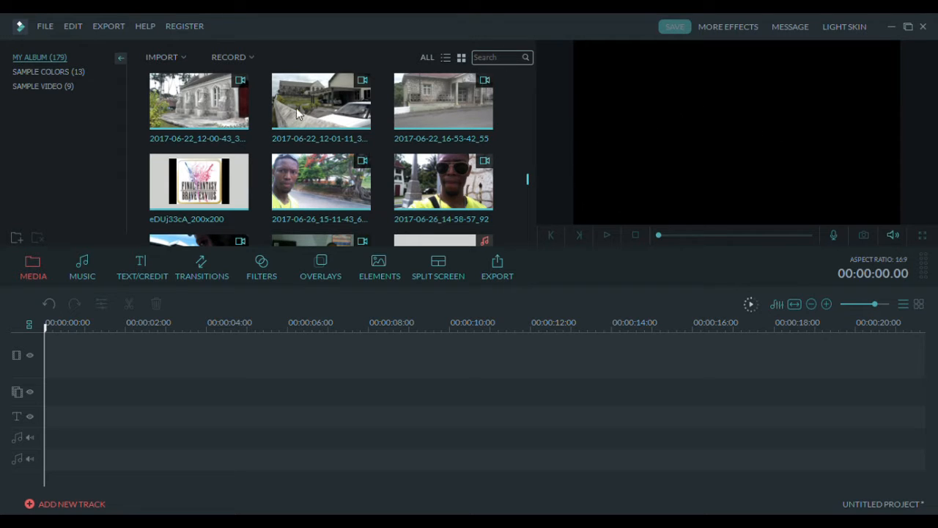
- Try the full clip 2017-06-22_12-00-43_305 on the video track, preview its opening seconds, and remove it again
click(206, 117)
click(253, 256)
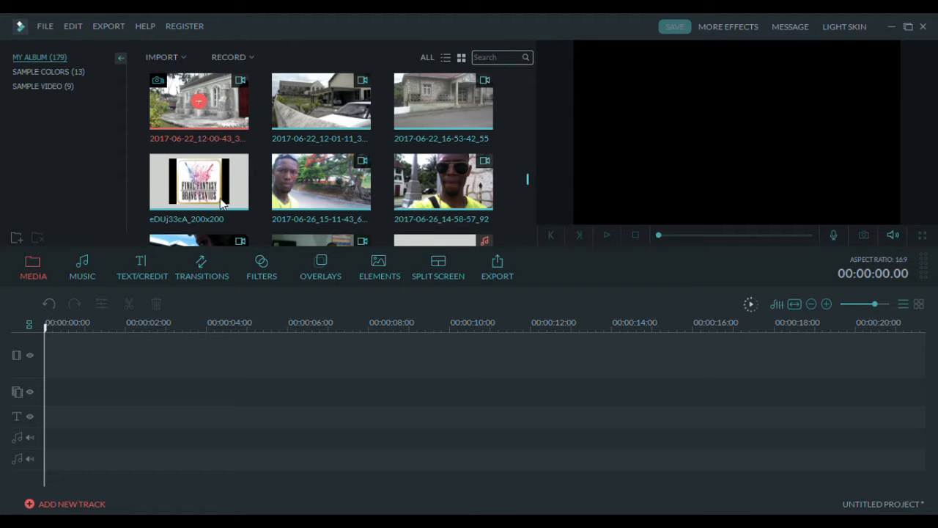
click(199, 105)
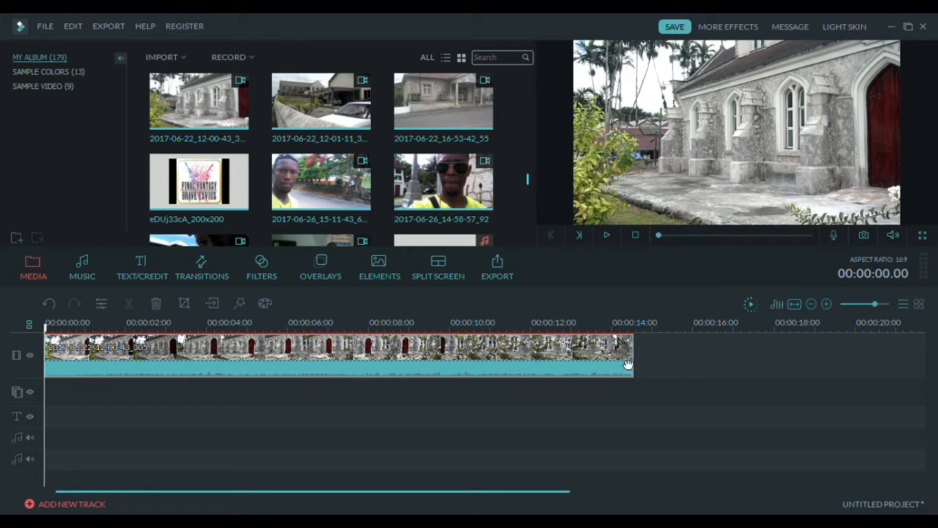
click(606, 236)
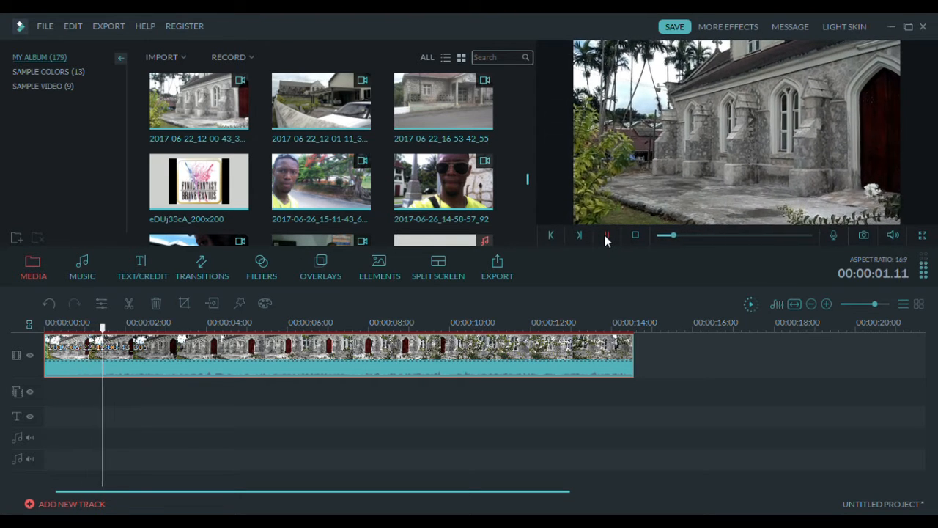
click(606, 236)
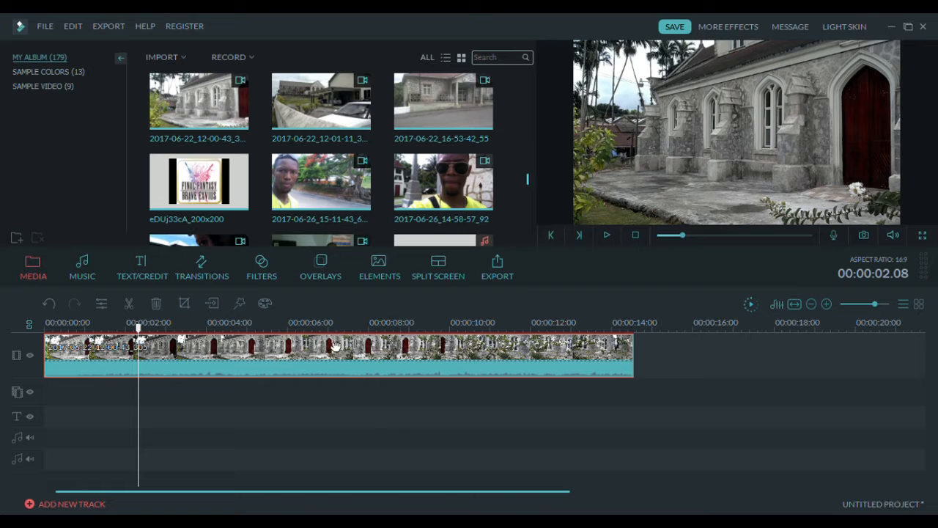
key(Delete)
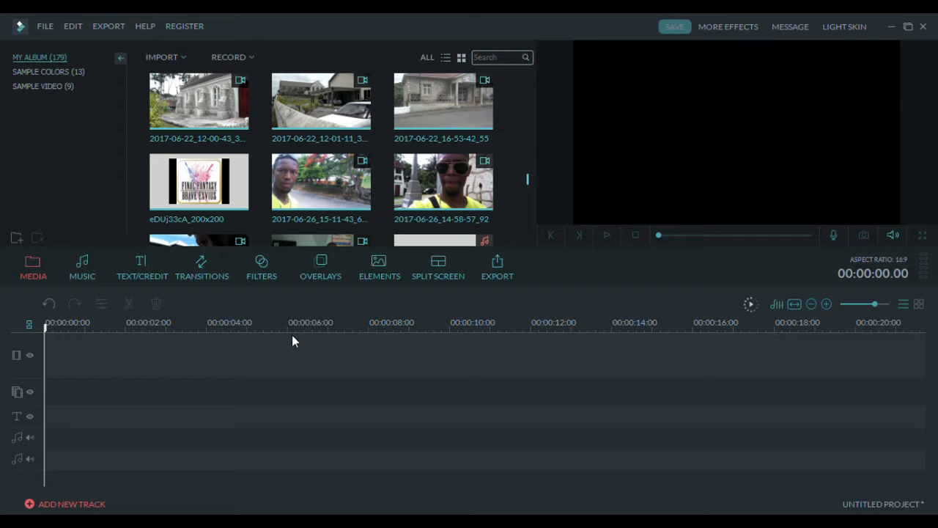
click(177, 108)
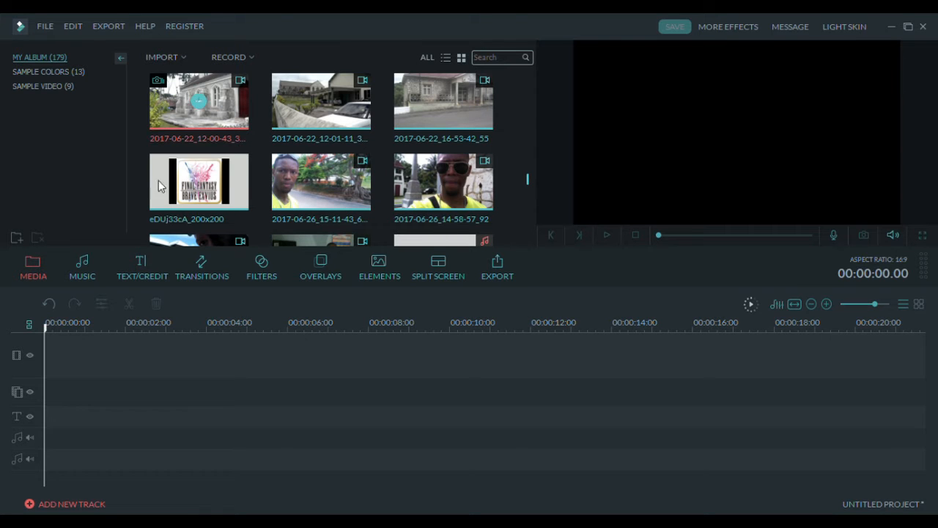
drag(252, 282, 173, 358)
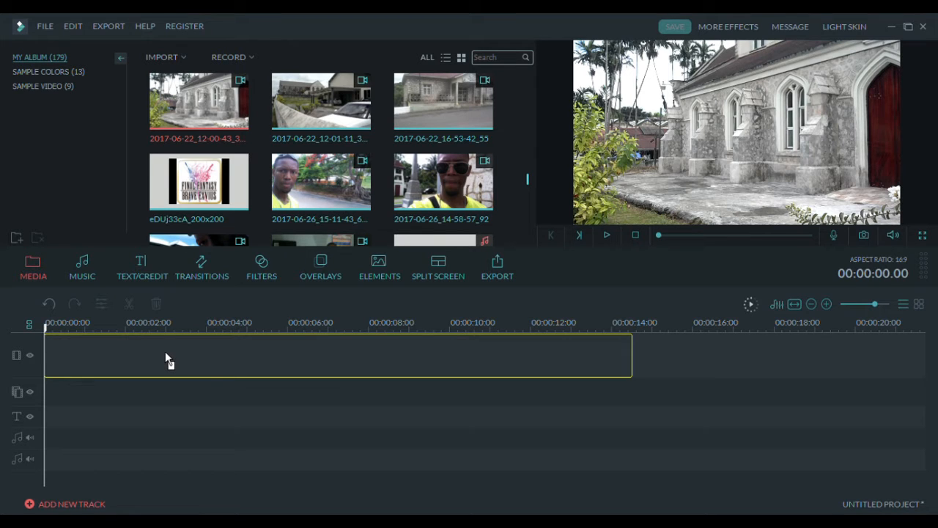
drag(166, 354, 198, 101)
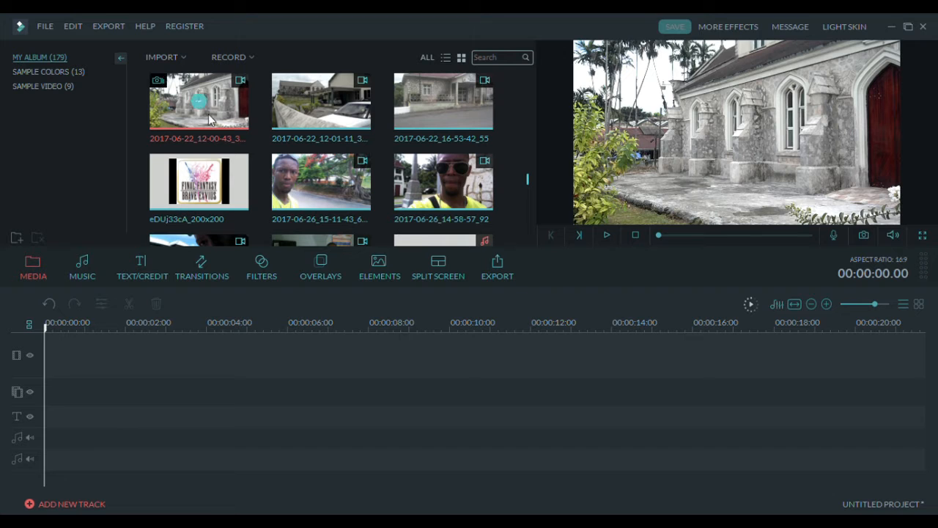
- Place the maxresdefault image at the start of the video track and extend it to about 00:00:06.10
drag(527, 183, 517, 71)
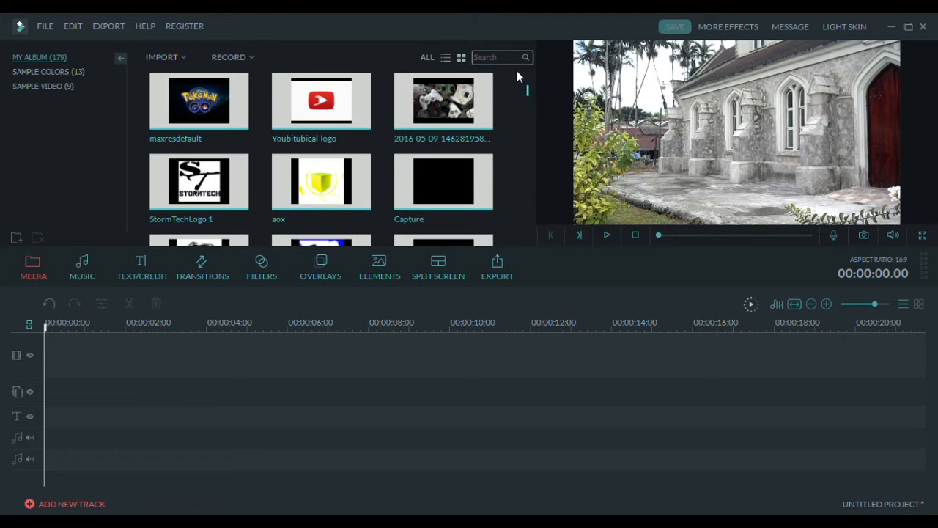
drag(184, 298, 167, 358)
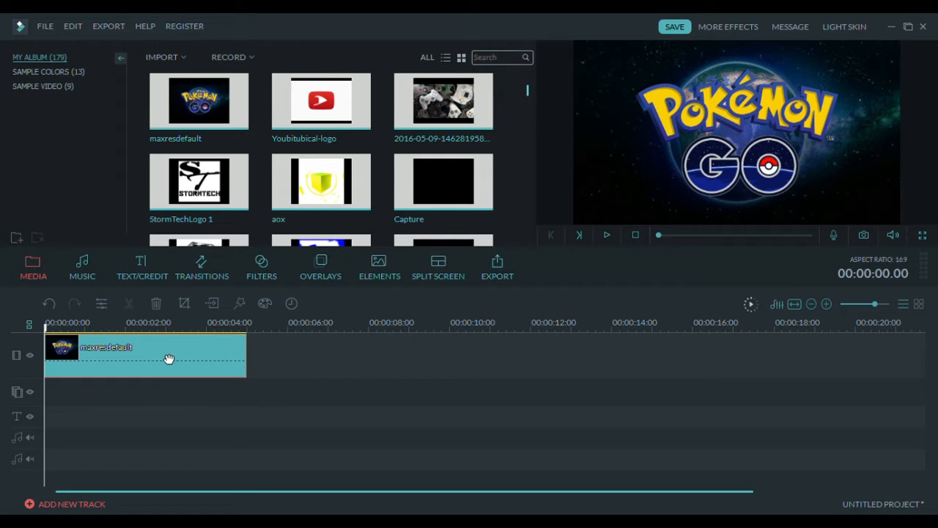
click(29, 356)
click(30, 355)
drag(255, 369, 313, 369)
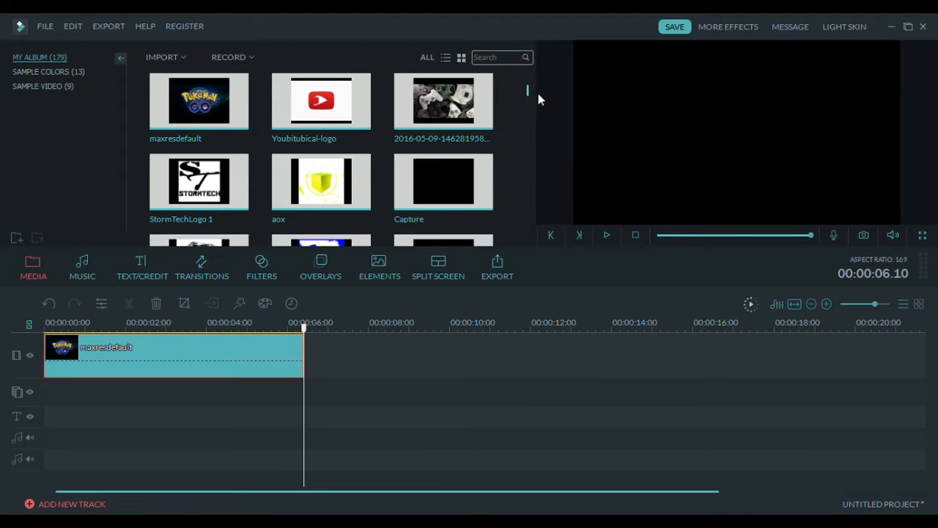
- Place the clip mobizen_20170728_160036 at the start of the first overlay track, beneath the maxresdefault image
drag(528, 86, 521, 221)
click(472, 196)
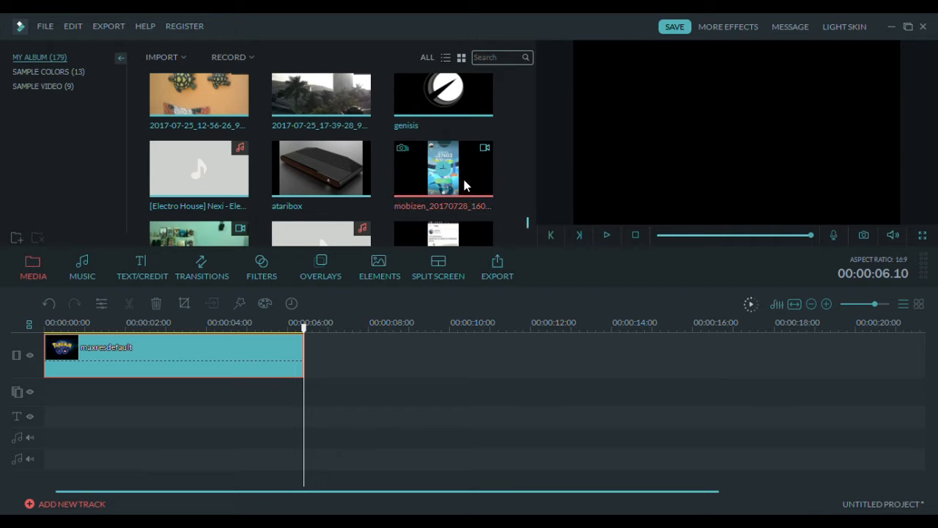
drag(272, 410, 51, 393)
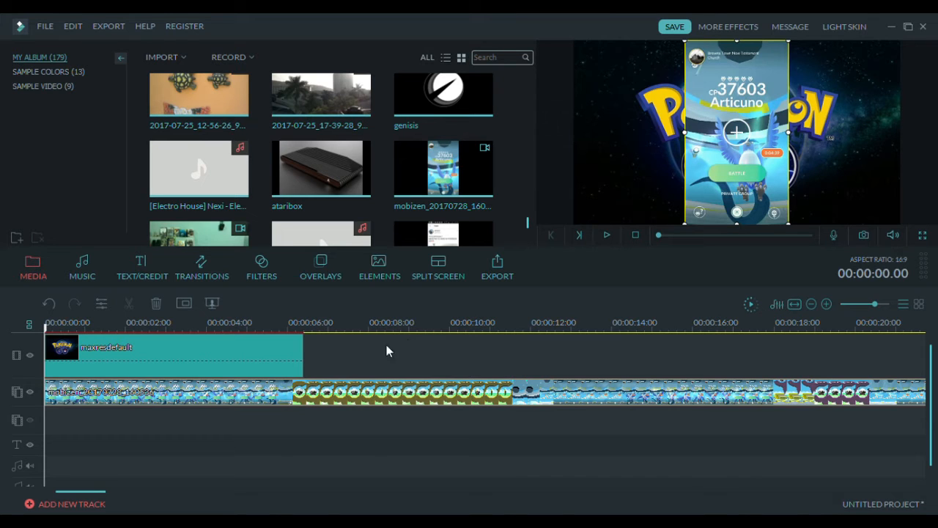
- Split the mobizen clip at the end of the maxresdefault image and delete the part that extends past it
click(302, 336)
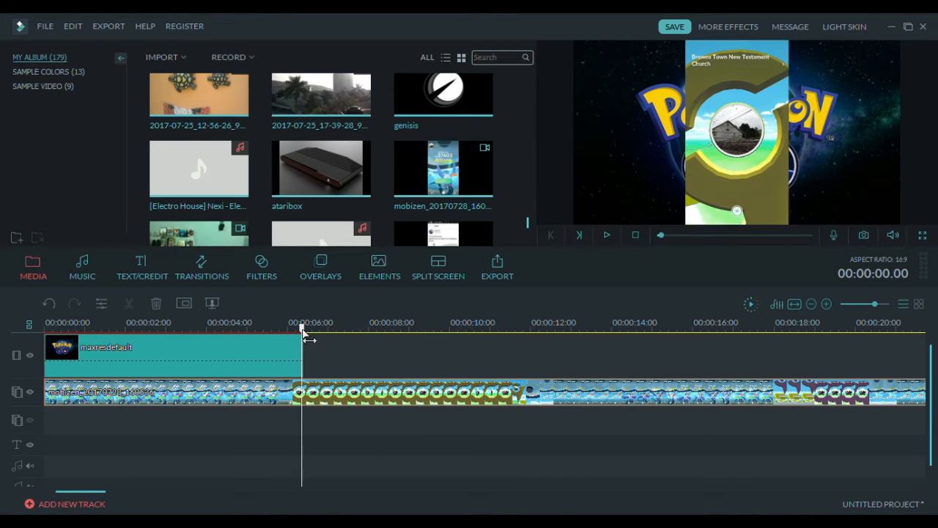
click(130, 304)
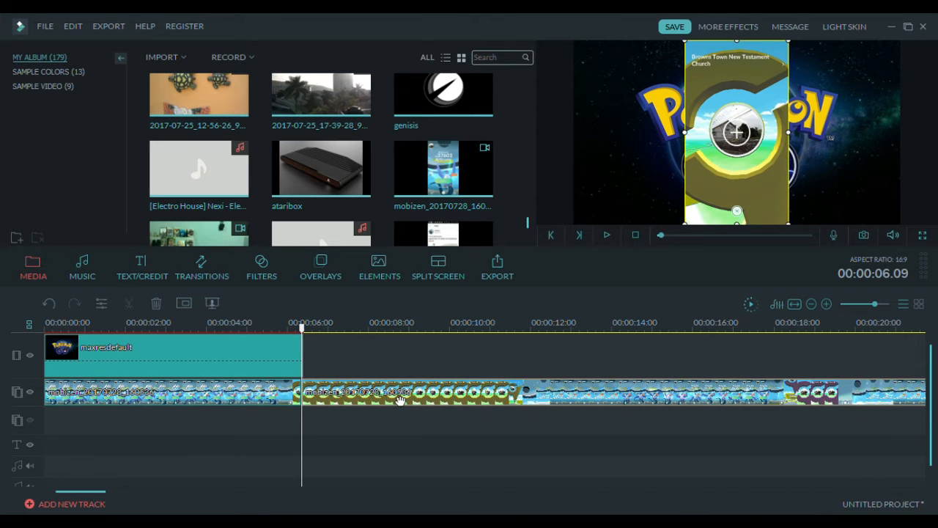
key(Delete)
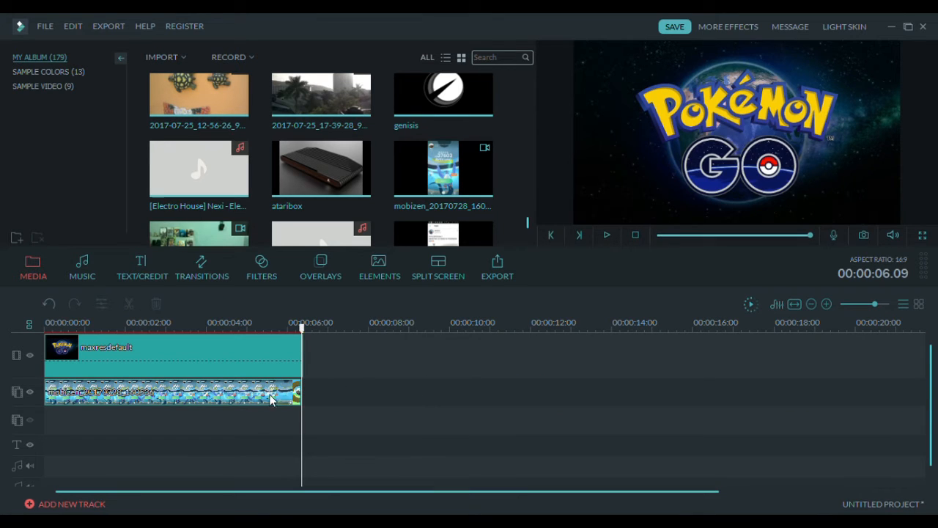
- Reposition the mobizen overlay so it sits flush against the left edge of the video frame
click(249, 397)
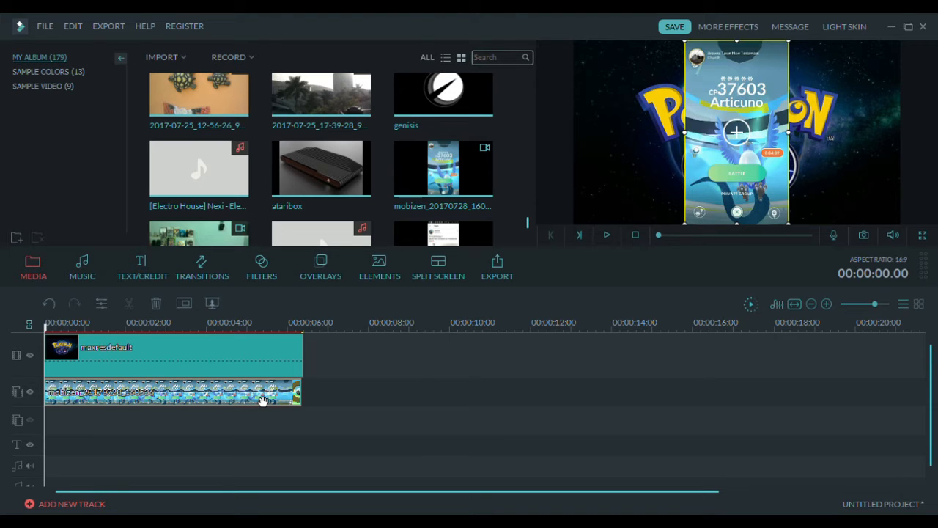
click(307, 407)
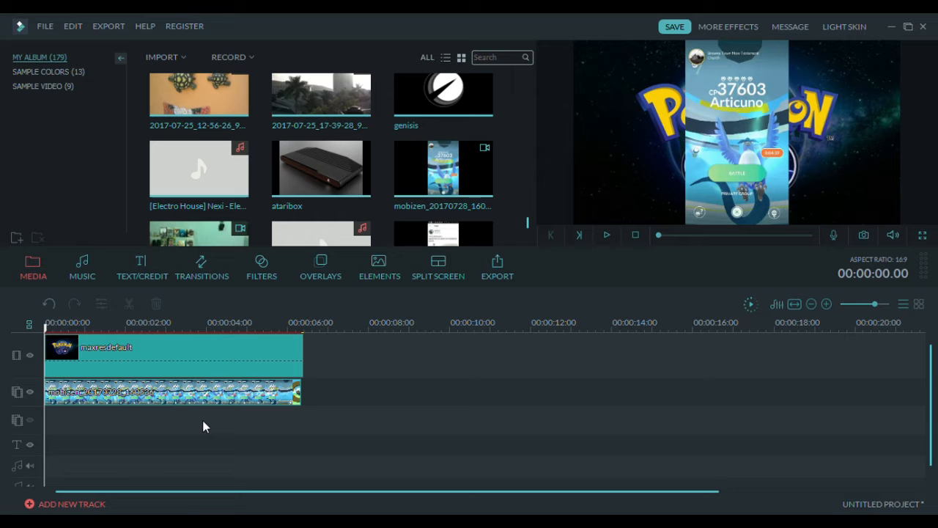
click(210, 395)
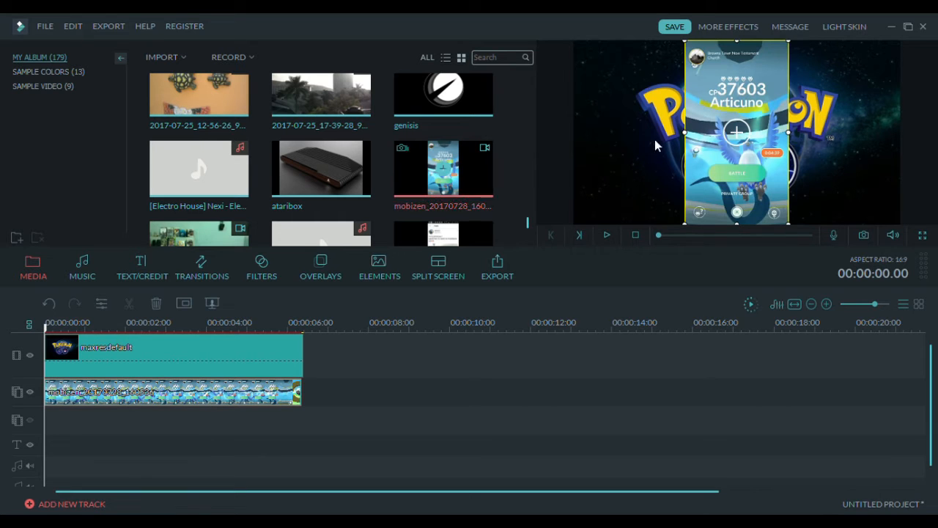
drag(718, 155, 829, 153)
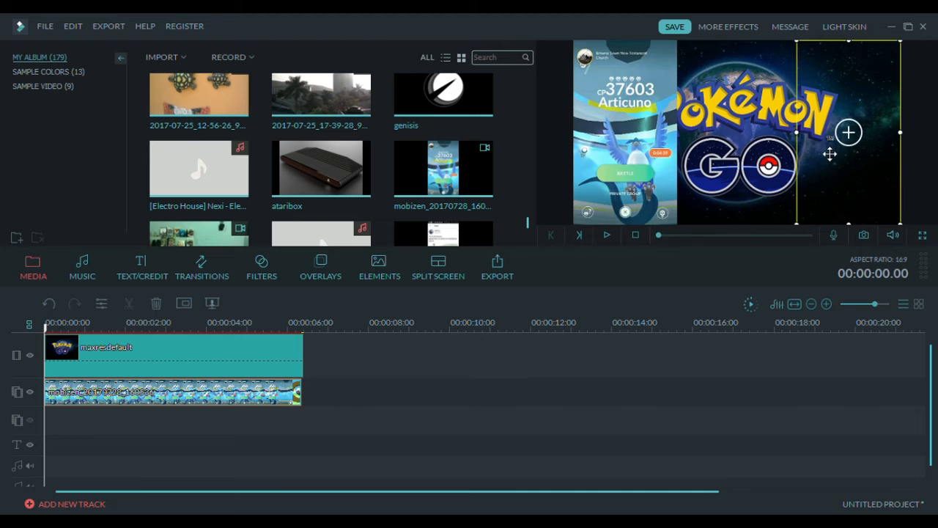
drag(822, 182, 599, 183)
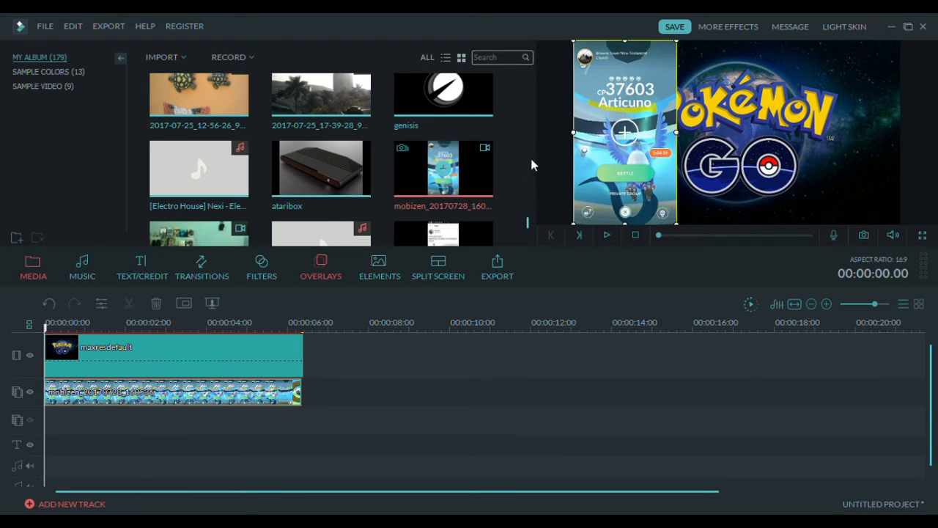
- Find the clip 2017-06-09_12-36-29_38 in the album and place it at the start of the second overlay track
scroll(527, 222, down, 5)
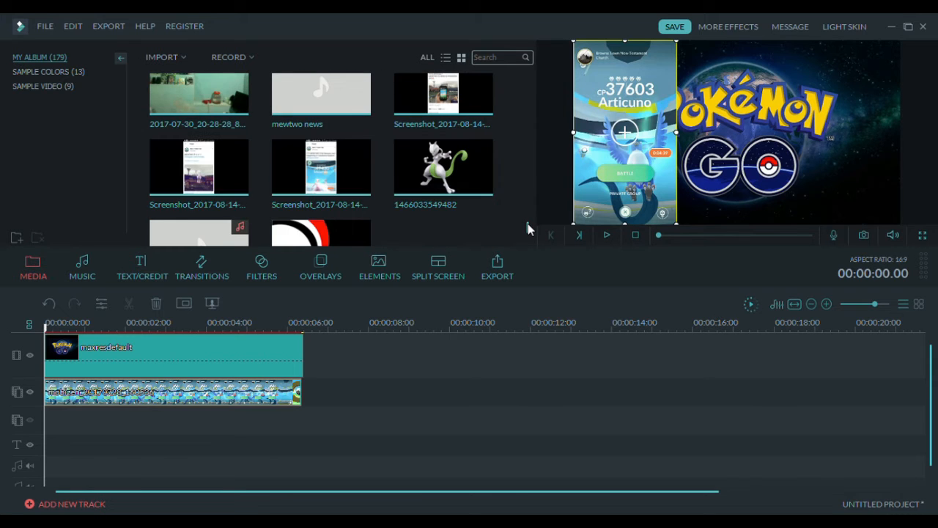
scroll(527, 224, down, 5)
scroll(529, 197, down, 5)
scroll(529, 194, down, 5)
scroll(529, 184, up, 2)
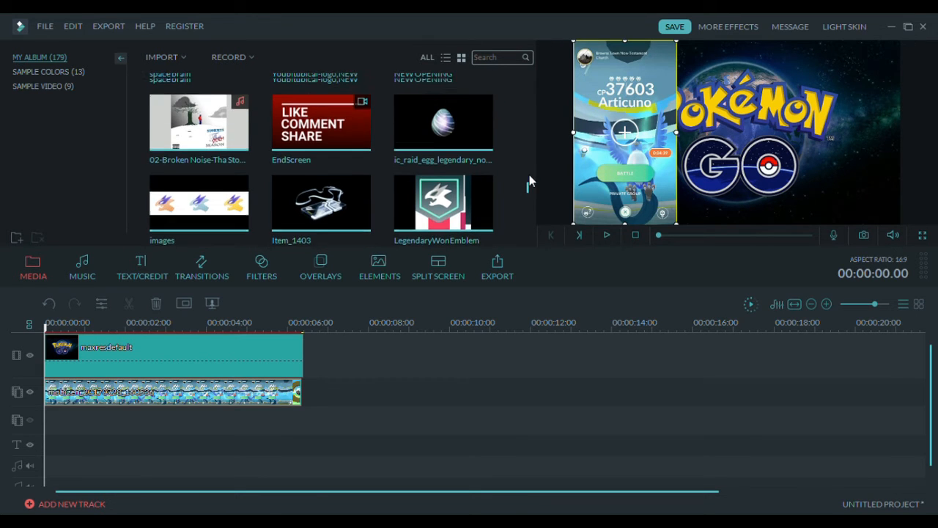
scroll(529, 180, up, 8)
scroll(529, 161, up, 3)
mouse_move(239, 188)
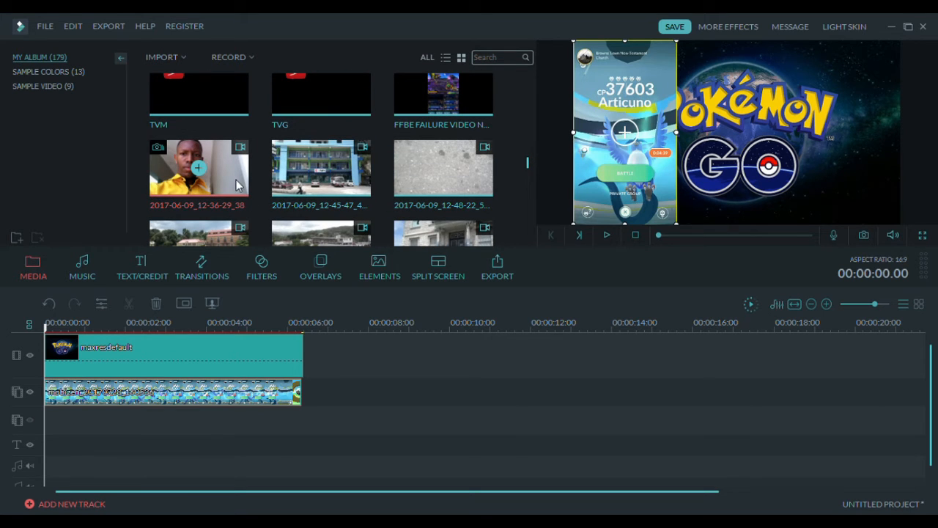
drag(295, 408, 52, 426)
- Split the 2017-06-09_12-36-29_38 clip at the end of the maxresdefault image and delete the remainder
click(304, 330)
drag(312, 342, 303, 335)
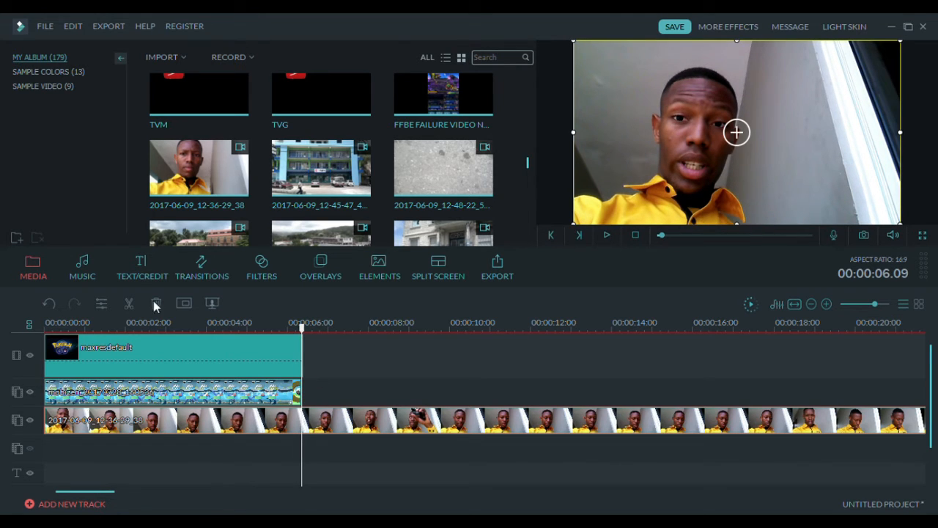
key(ctrl+b)
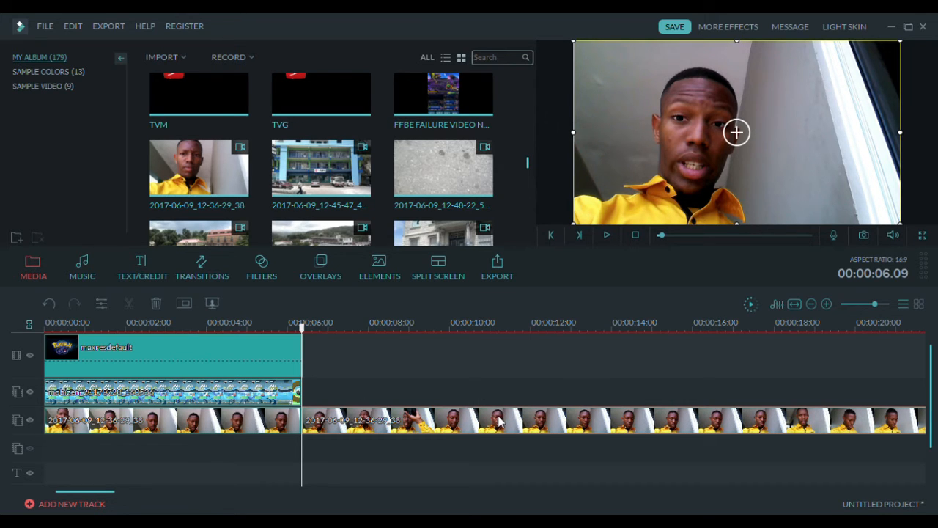
key(Delete)
- Try extending the maxresdefault image on the video track to about 00:00:13.15
click(286, 359)
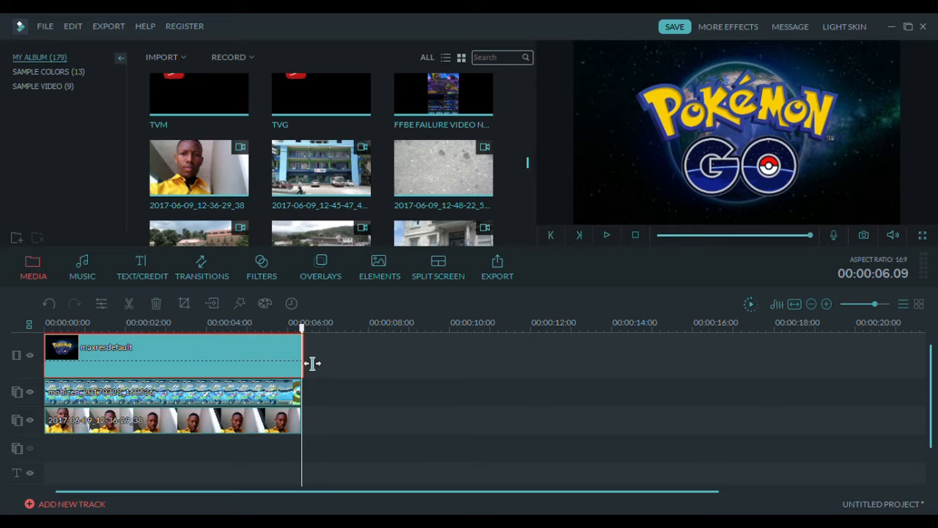
drag(315, 362, 605, 372)
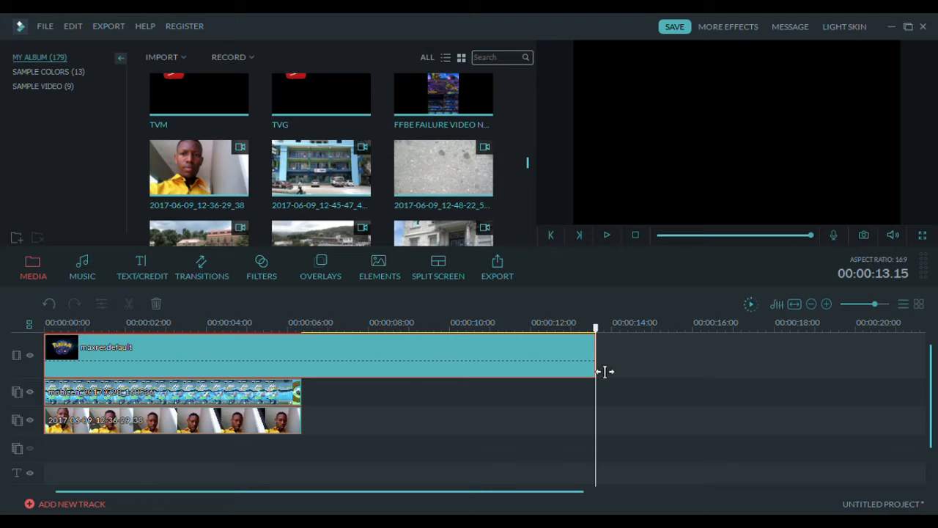
click(410, 336)
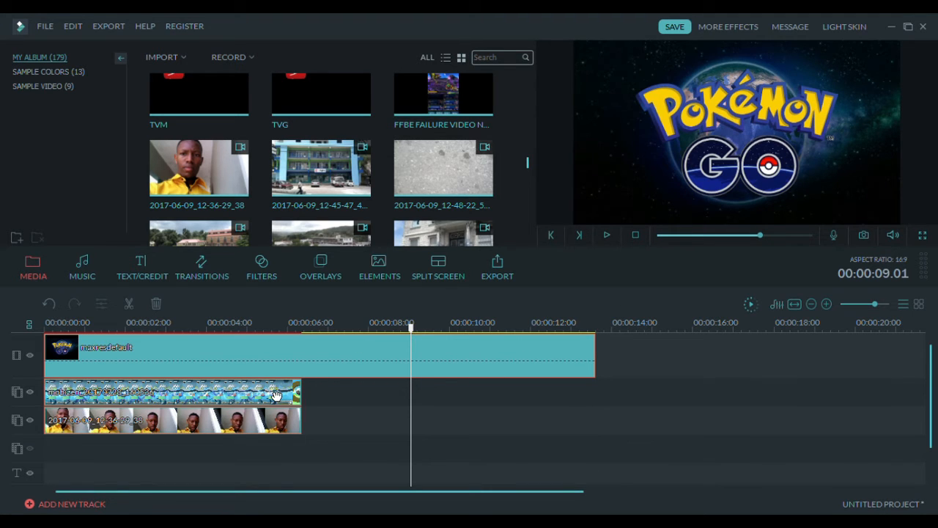
click(68, 355)
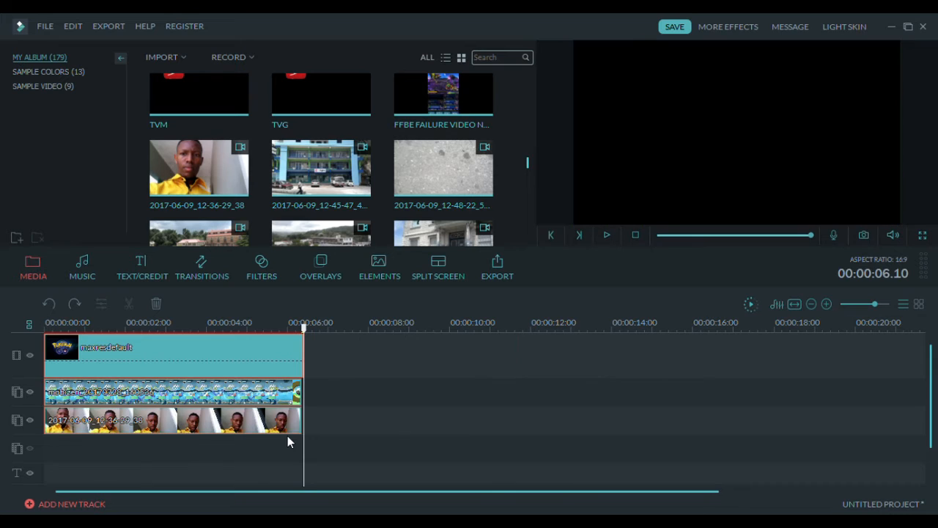
- Try deleting the selected overlay clip, undo the deletion, and select the maxresdefault image on the video track
click(149, 459)
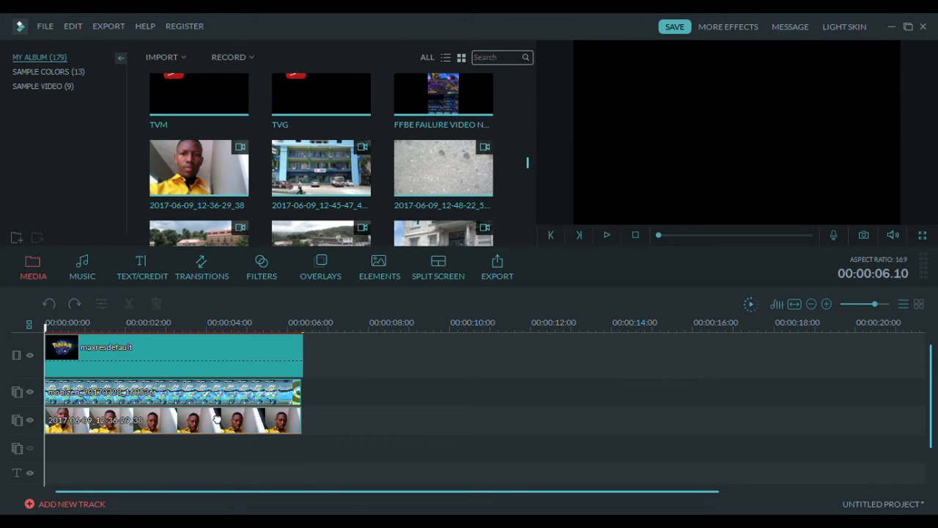
click(216, 417)
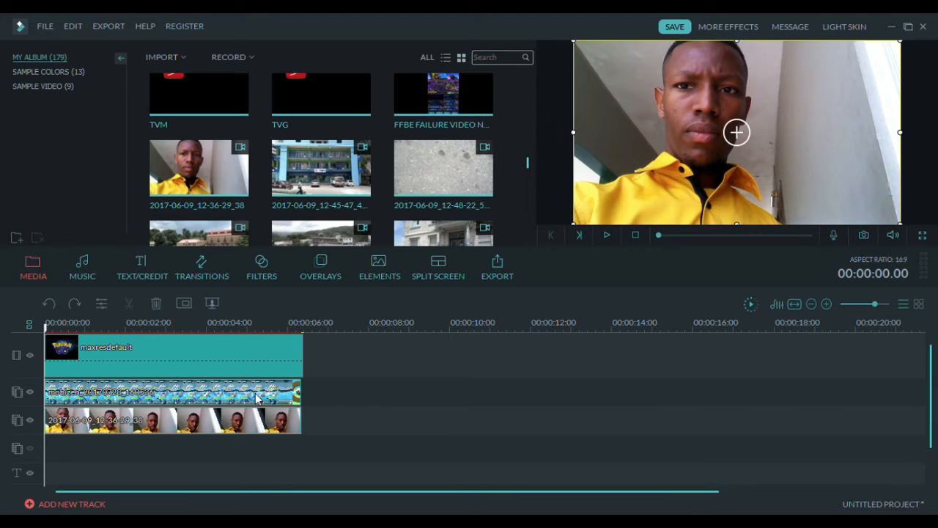
key(Delete)
key(ctrl+z)
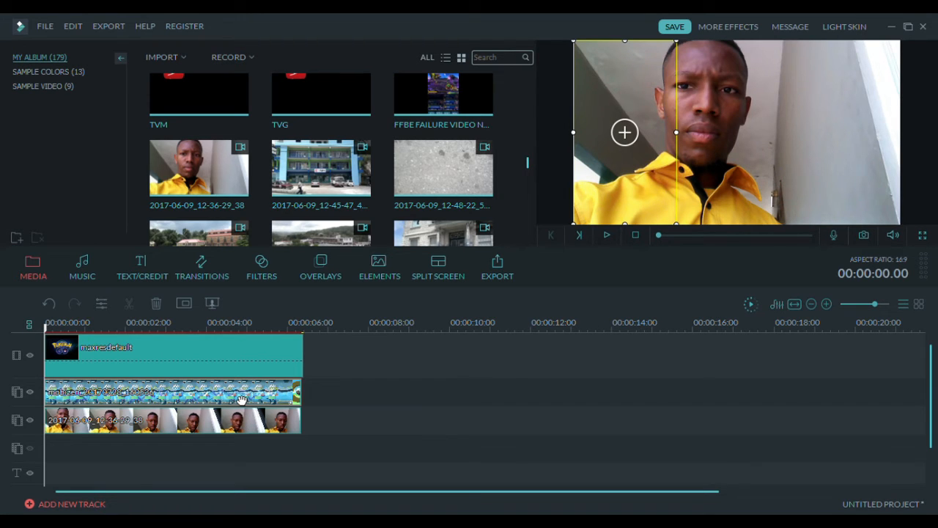
click(132, 367)
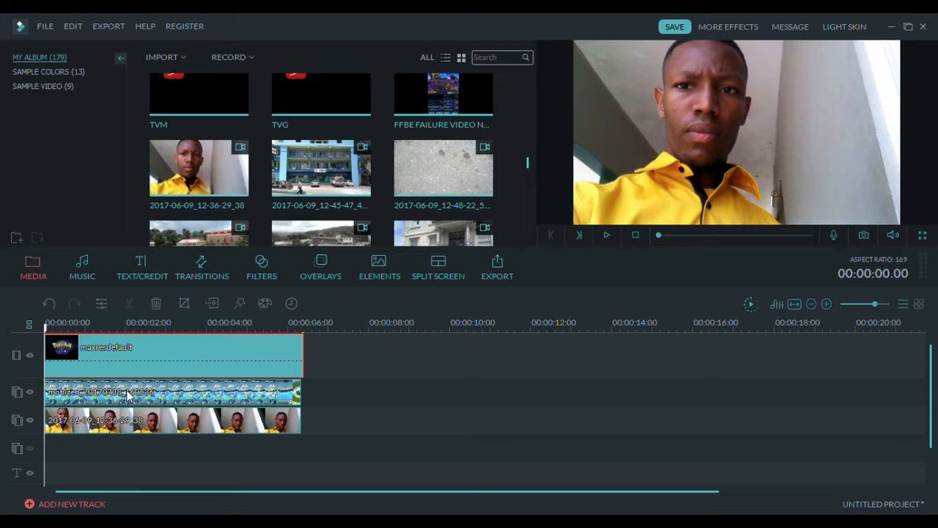
- Move the mobizen clip to the overlay track below the 2017-06-09_12-36-29_38 clip and position it along the right edge of the video frame
click(176, 394)
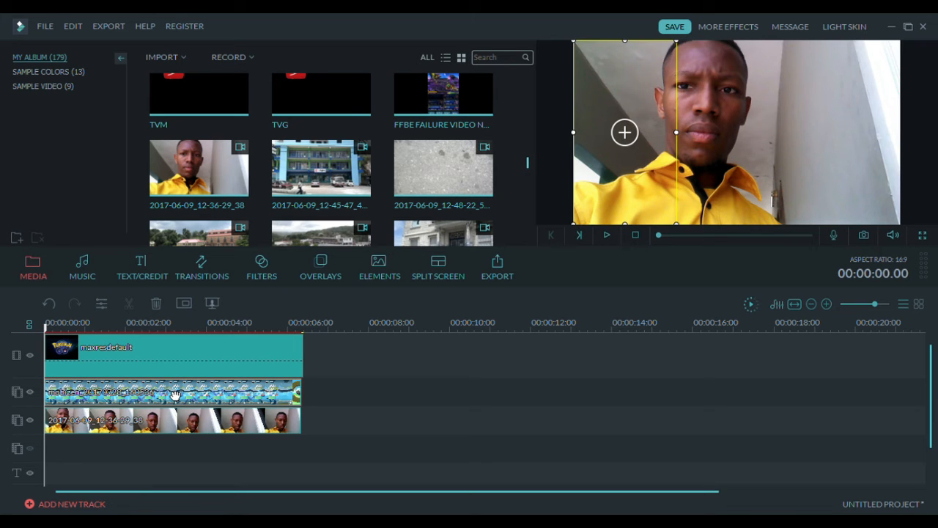
click(176, 428)
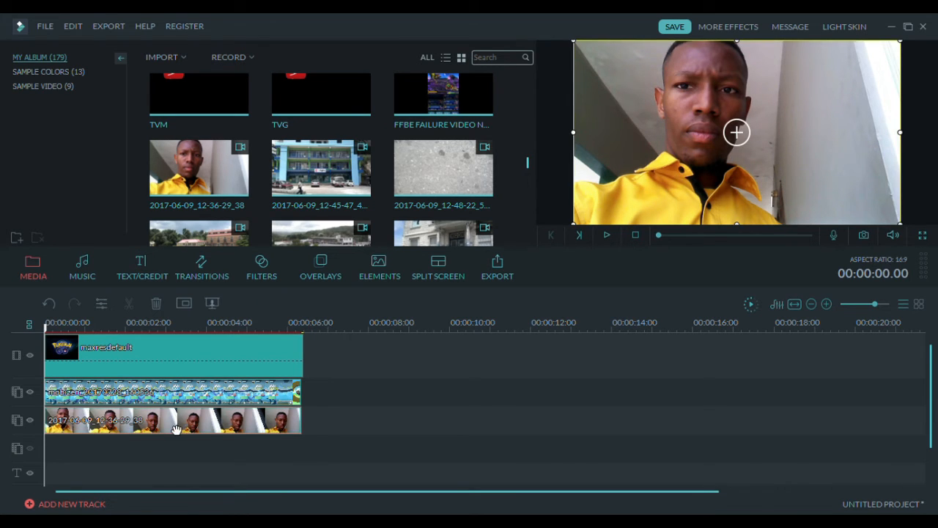
click(219, 401)
drag(220, 401, 213, 447)
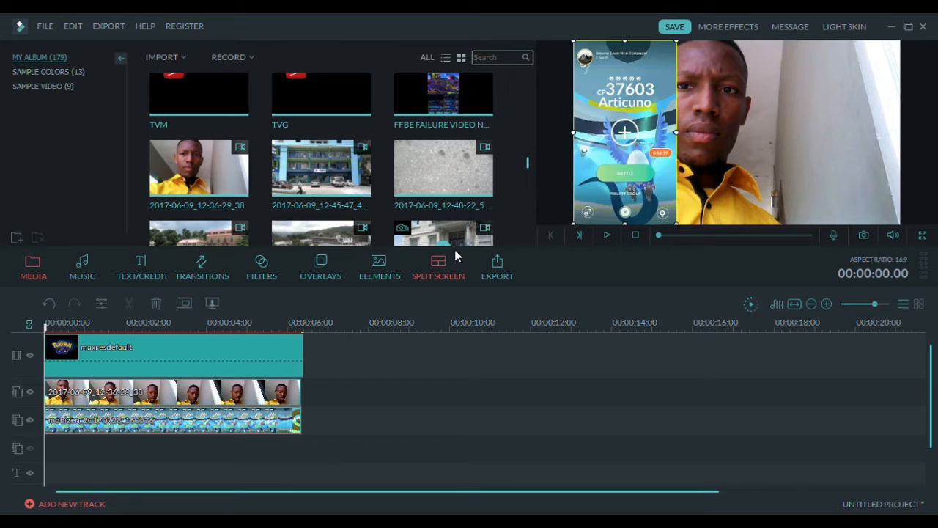
drag(619, 214, 845, 214)
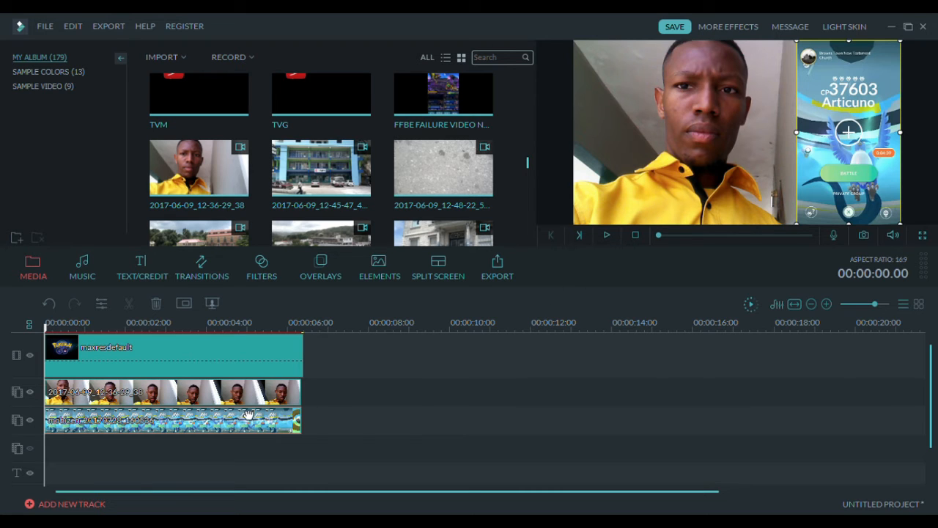
- Shrink the 2017-06-09_12-36-29_38 overlay to the width beside the mobizen clip and center it vertically in the video frame
drag(46, 327, 7, 388)
click(175, 402)
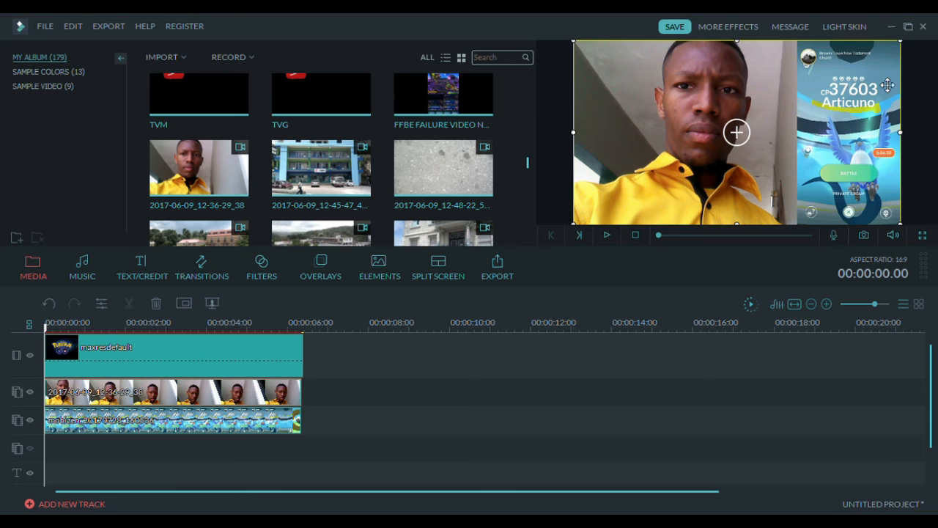
drag(906, 45, 807, 106)
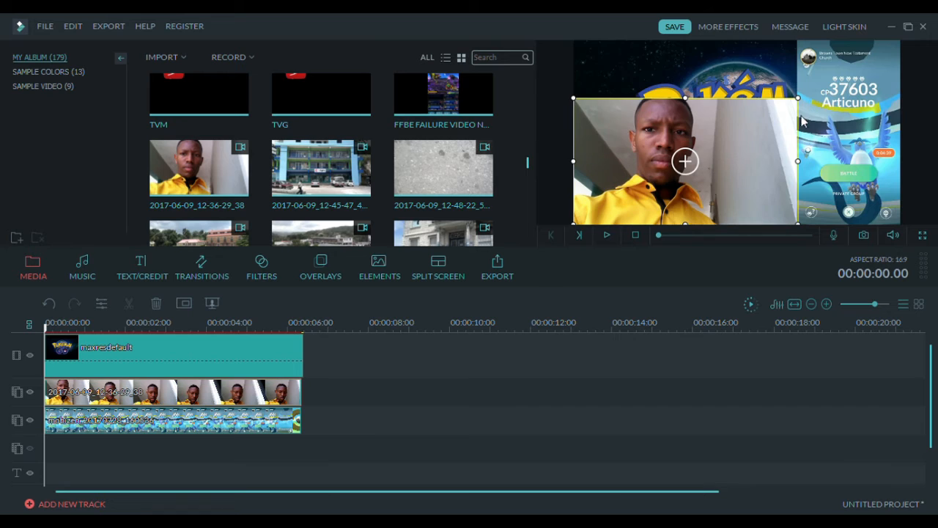
drag(781, 178, 781, 151)
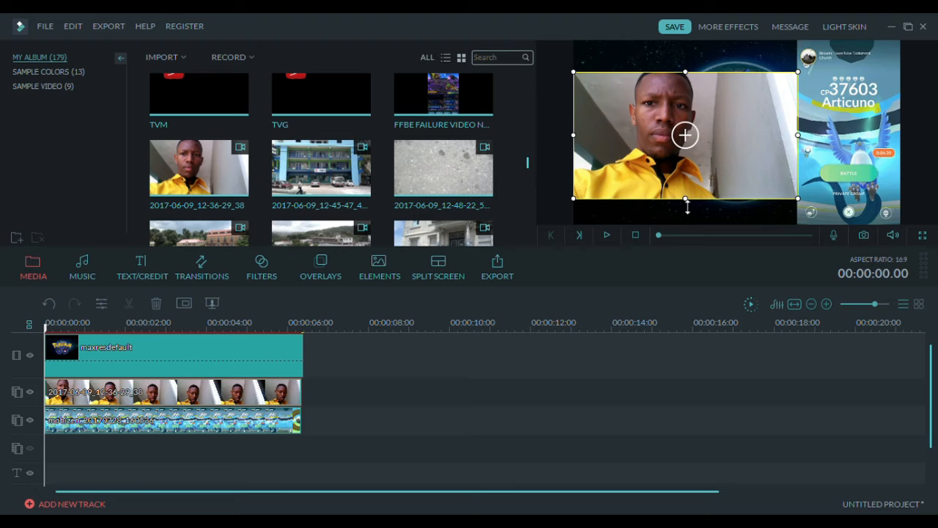
drag(767, 173, 763, 160)
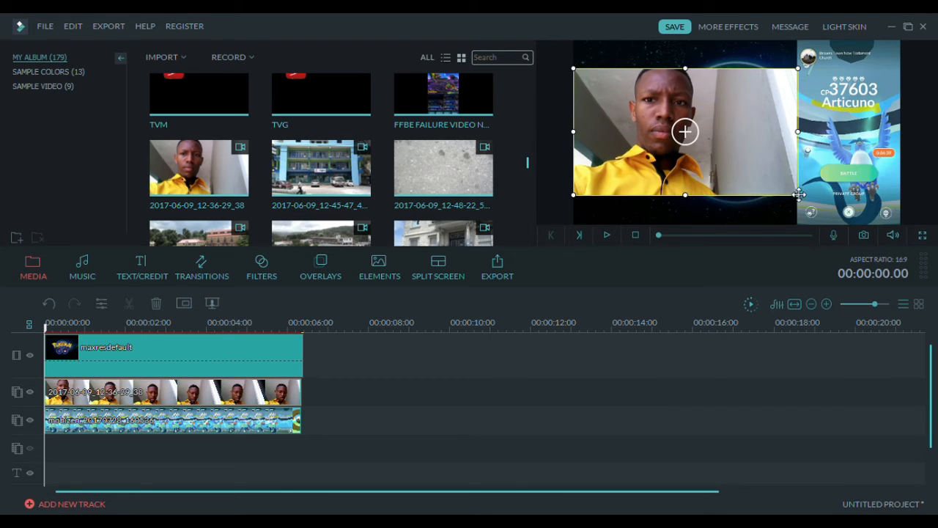
drag(803, 200, 852, 202)
- Play back the layered composition from the start and scrub to its end to check both overlays
click(608, 239)
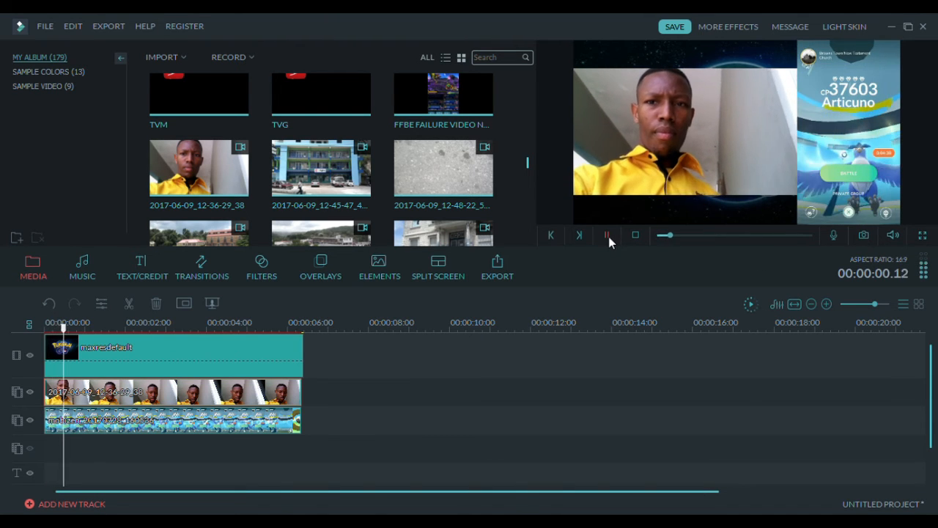
click(608, 236)
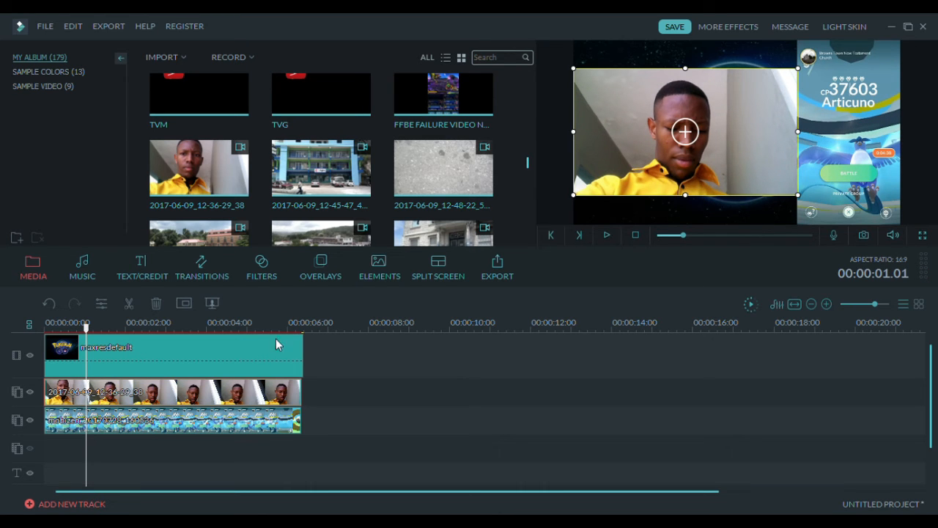
click(608, 235)
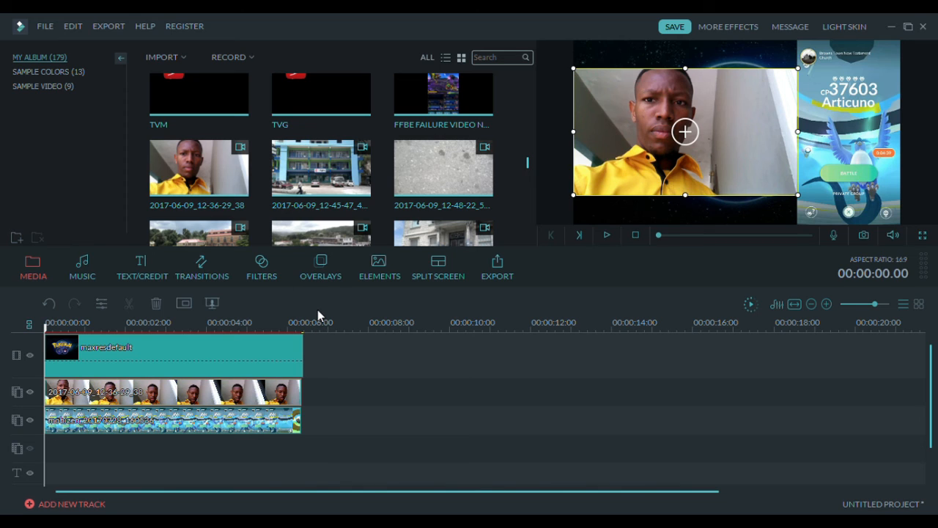
click(200, 471)
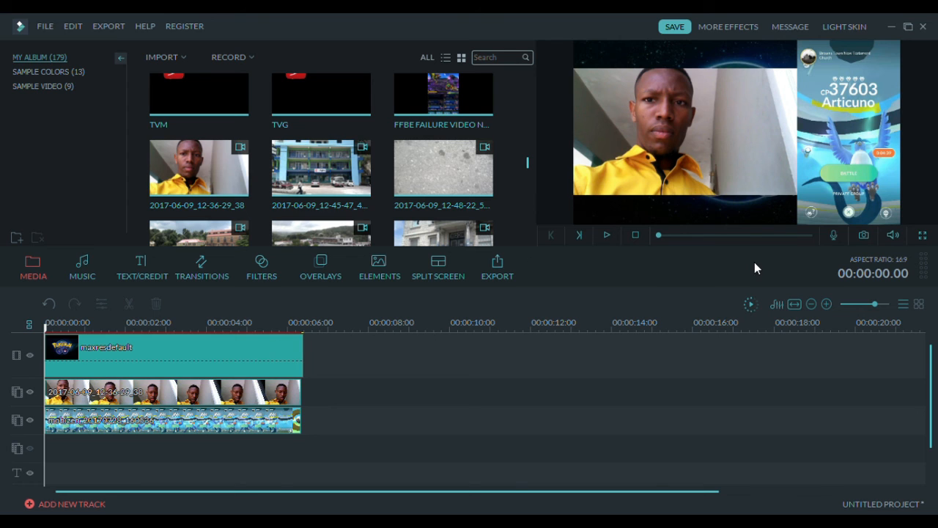
drag(657, 238, 821, 236)
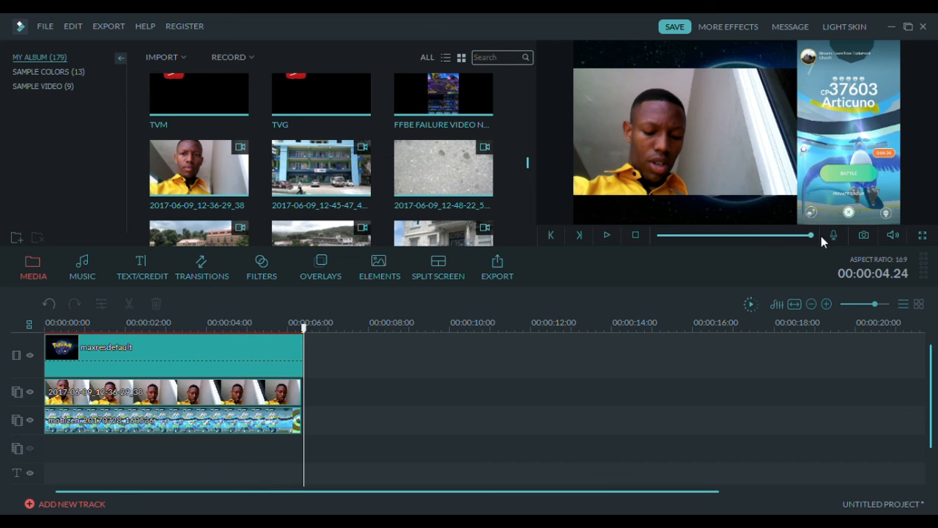
- Open the MP4 export and confirm its settings with Best quality, H.264 (HD Optimized), 1440 x 1080, 29.97 fps and 80000 kbps video bit rate
click(498, 268)
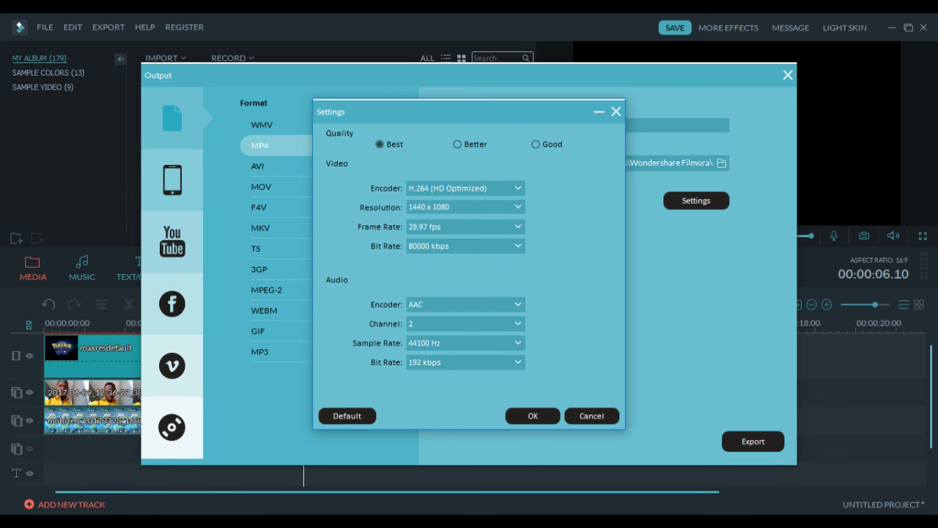
key(Return)
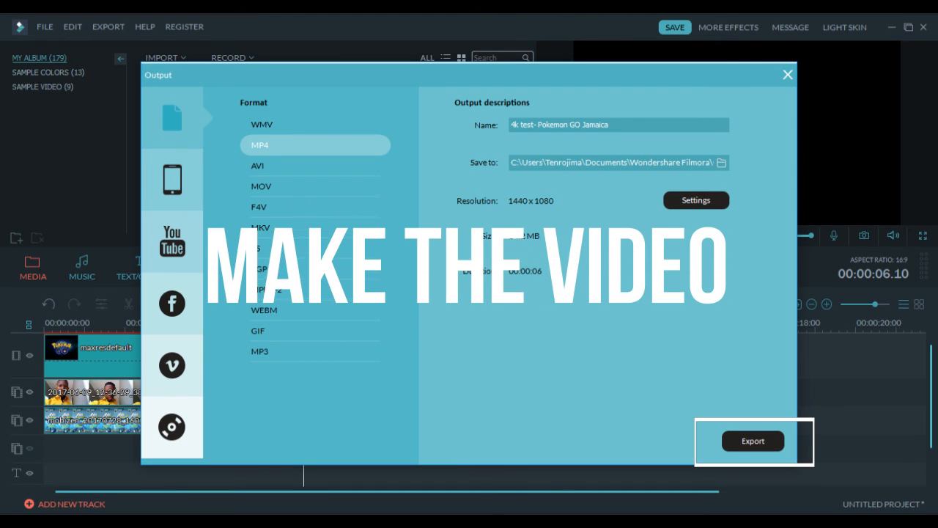